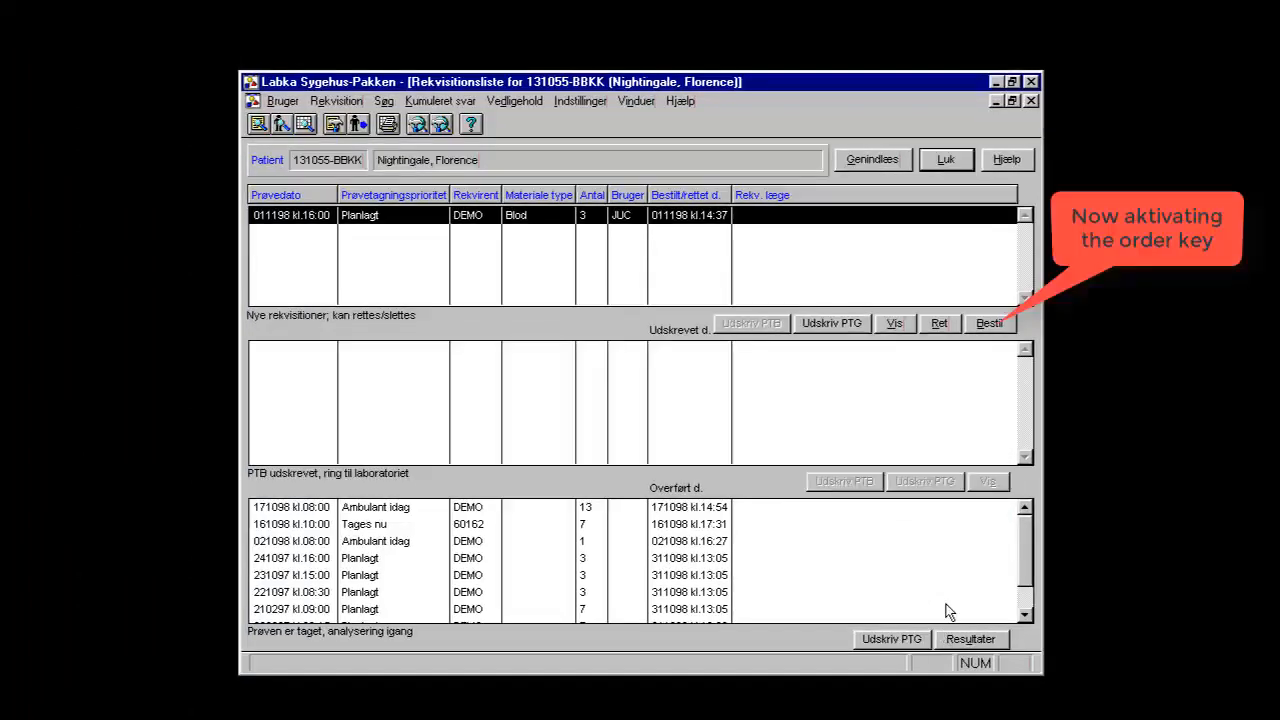
# Step: Start a new requisition for the patient and set the first Birekvirent to A2
pyautogui.click(989, 323)
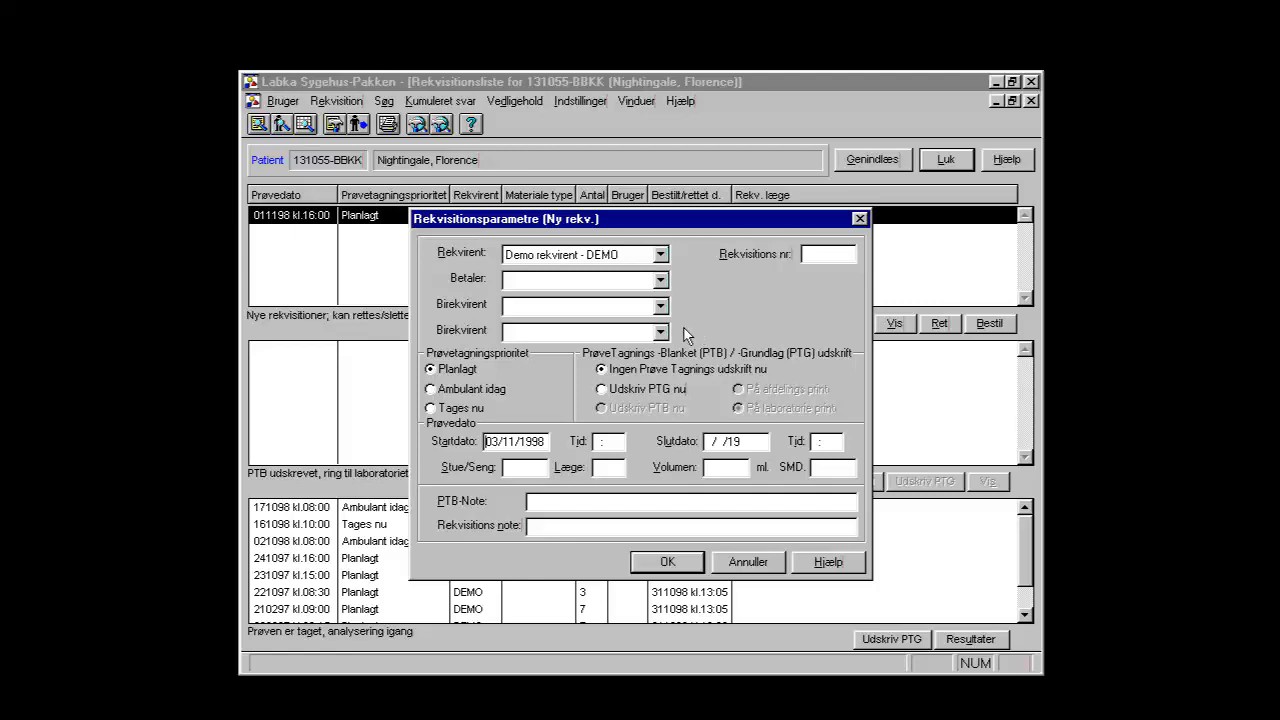
pyautogui.click(660, 307)
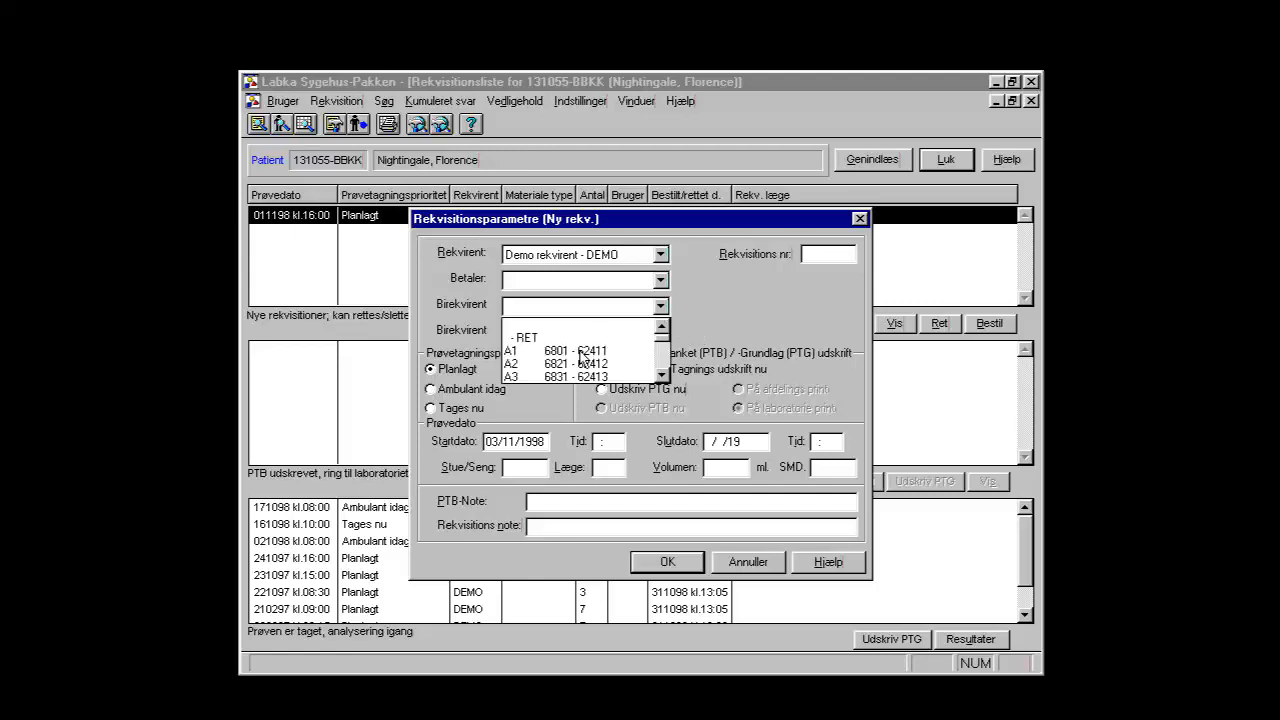
pyautogui.click(530, 364)
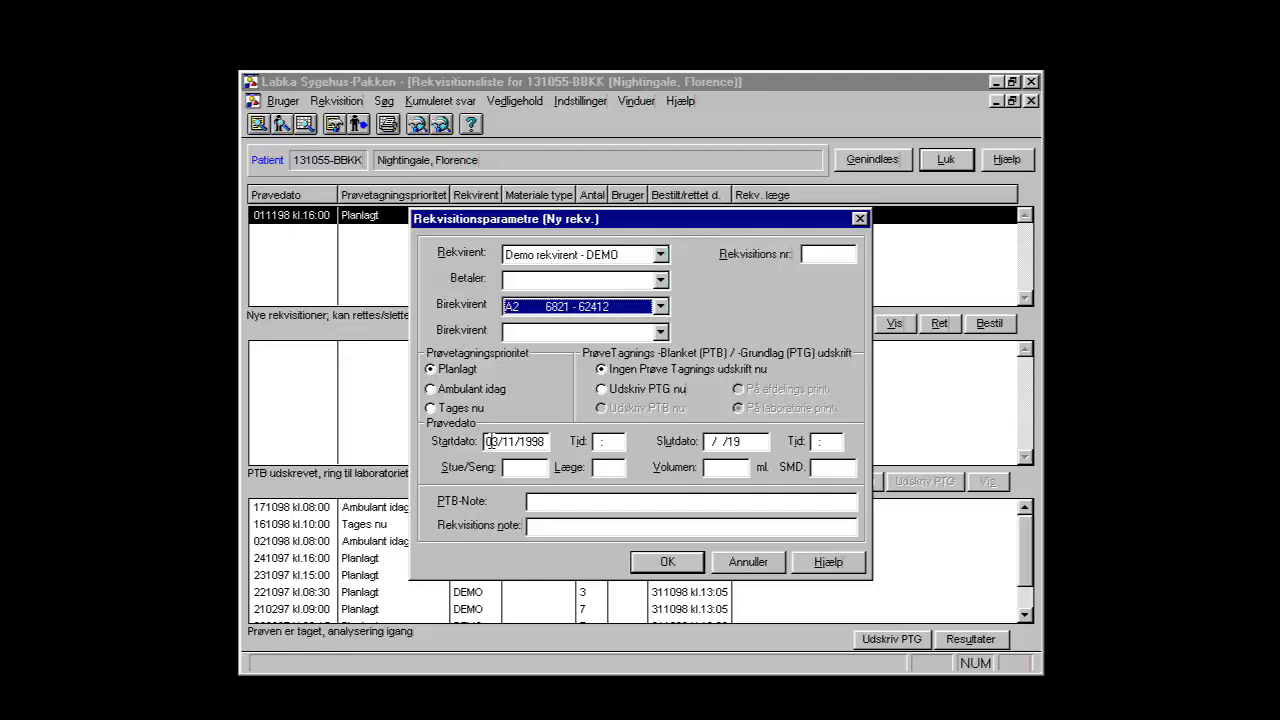
# Step: Set the sample's start time to 08:00 and enter the PTB note "patienten er døv"
pyautogui.click(490, 441)
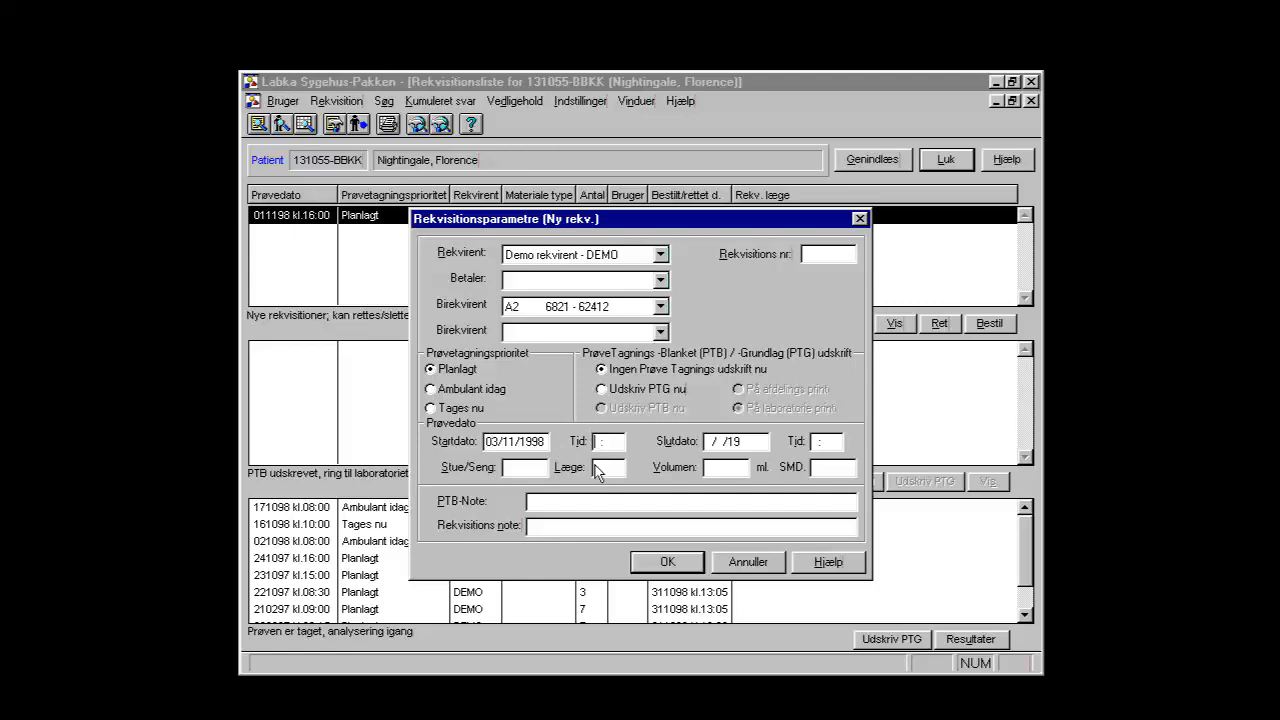
pyautogui.write('0800')
pyautogui.write('pille')
pyautogui.write('nten e')
pyautogui.write('r d')
pyautogui.write('øv')
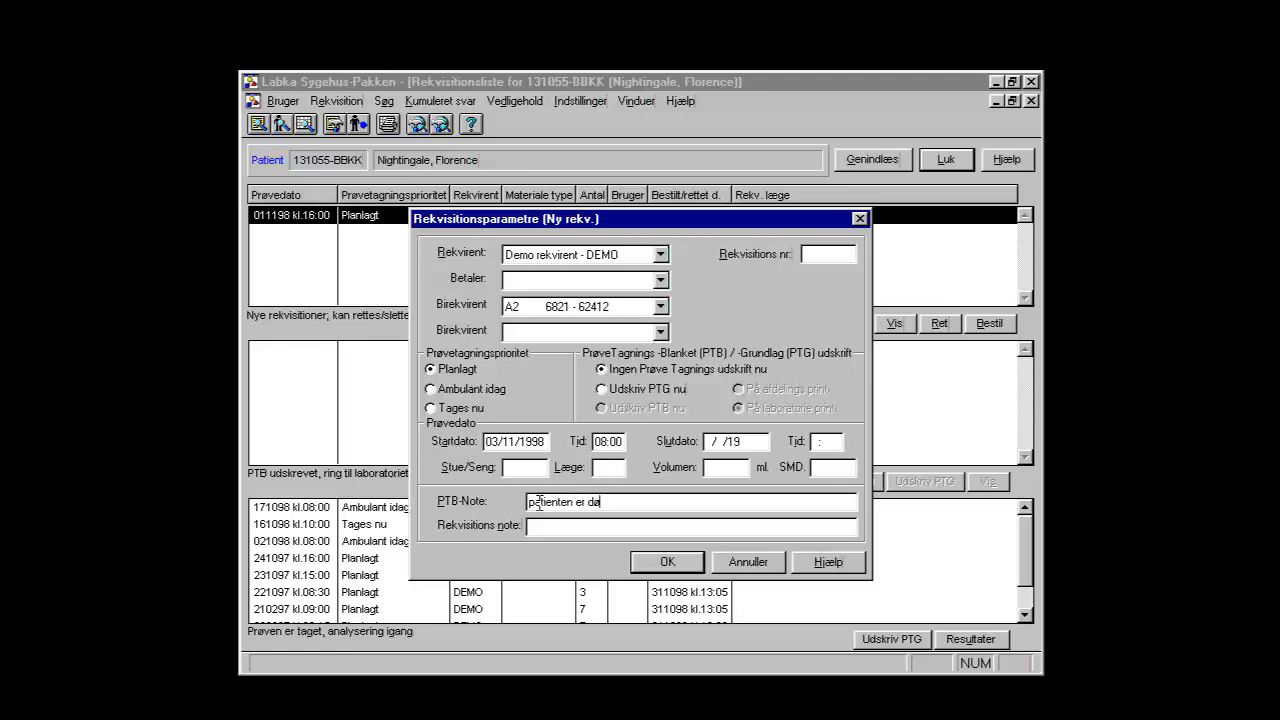
# Step: Enter a requisition note that the named doctor "skal orienteres når svar foreligger", and accept the requisition parameters
pyautogui.press('Tab')
pyautogui.write('dr. hasen')
pyautogui.press('BackSpace')
pyautogui.press('BackSpace')
pyautogui.press('BackSpace')
pyautogui.press('BackSpace')
pyautogui.write('ansen skal orienteres ')
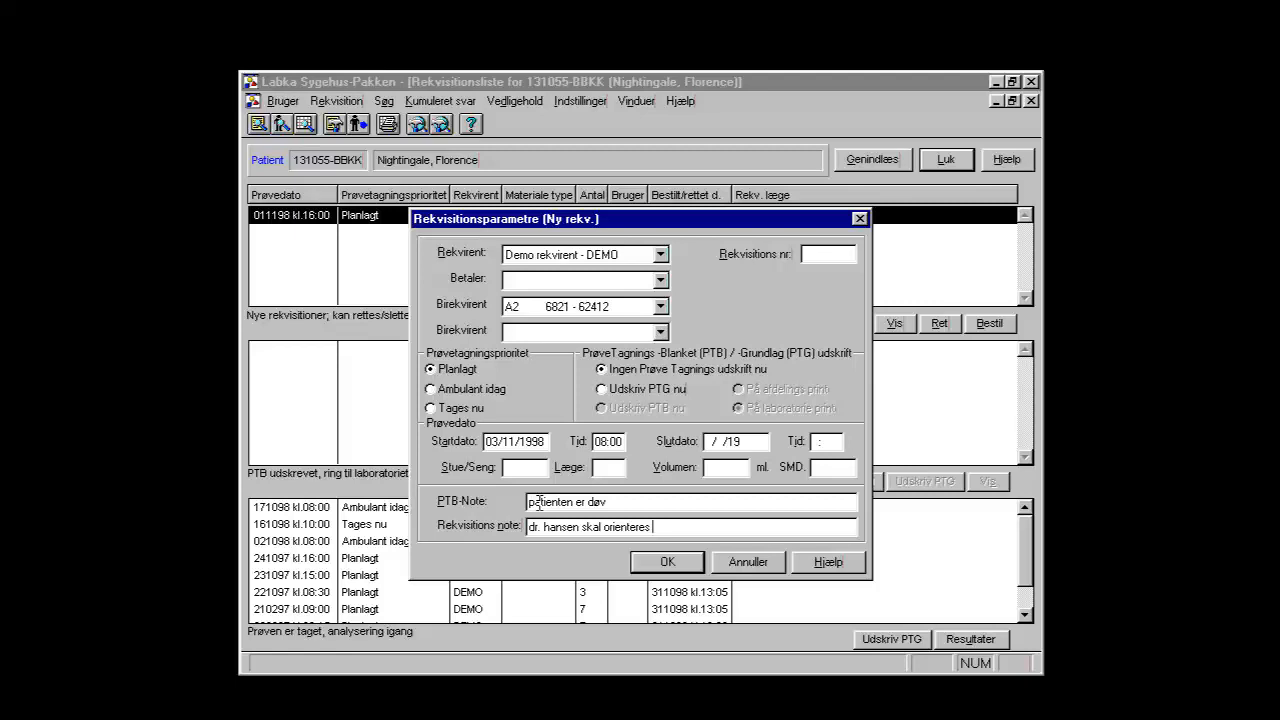
pyautogui.write('når svar foreligger')
pyautogui.click(660, 564)
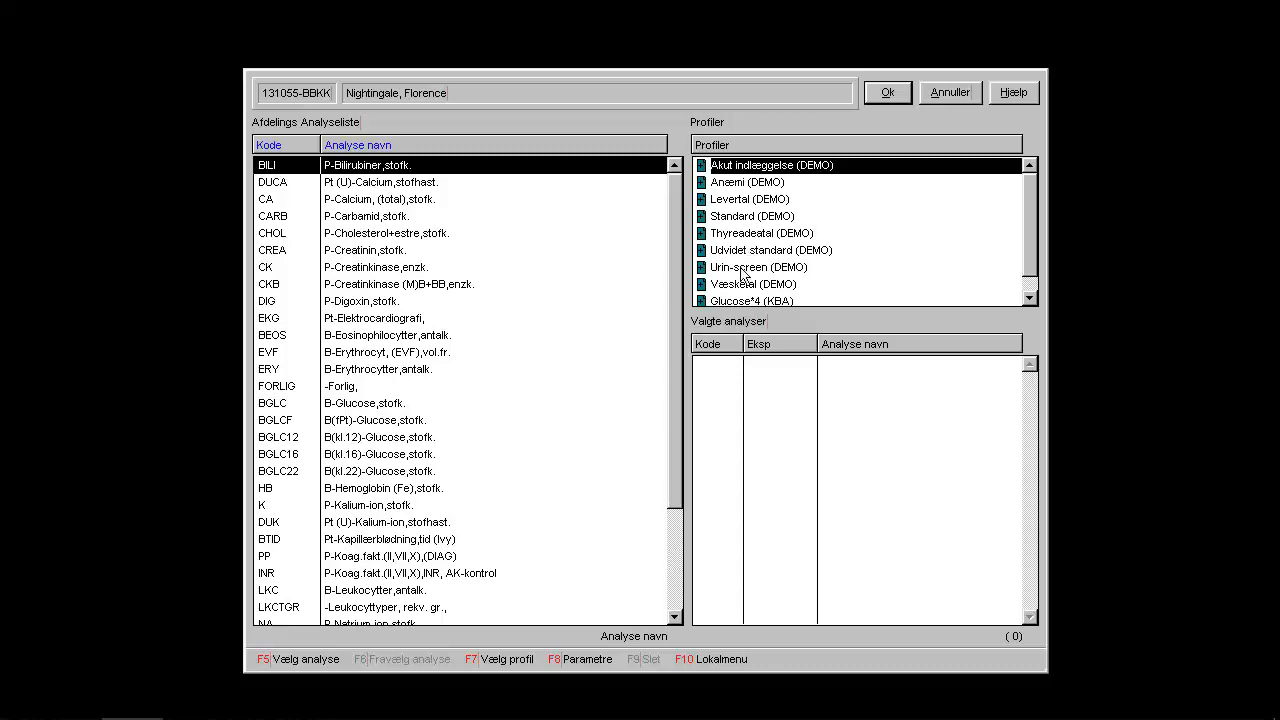
# Step: Expand the Levertal (DEMO) profile to examine the analyses it contains, and collapse it again
pyautogui.rightClick(714, 205)
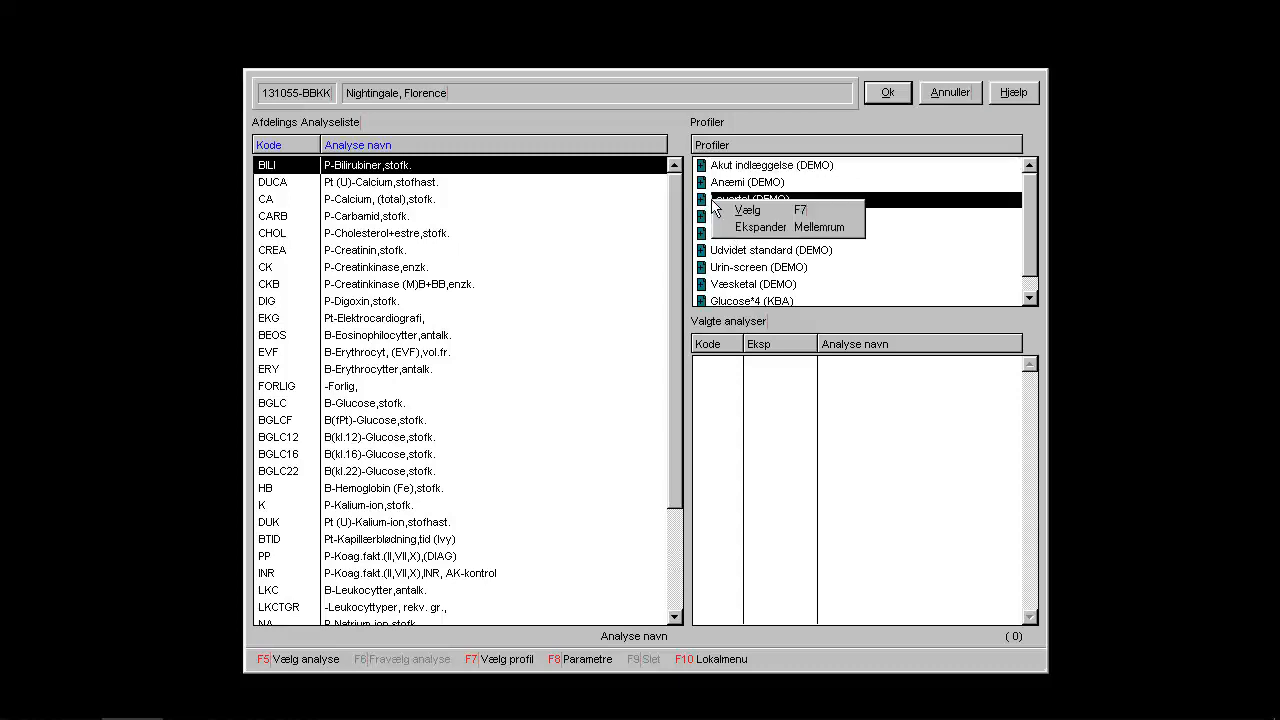
pyautogui.click(750, 230)
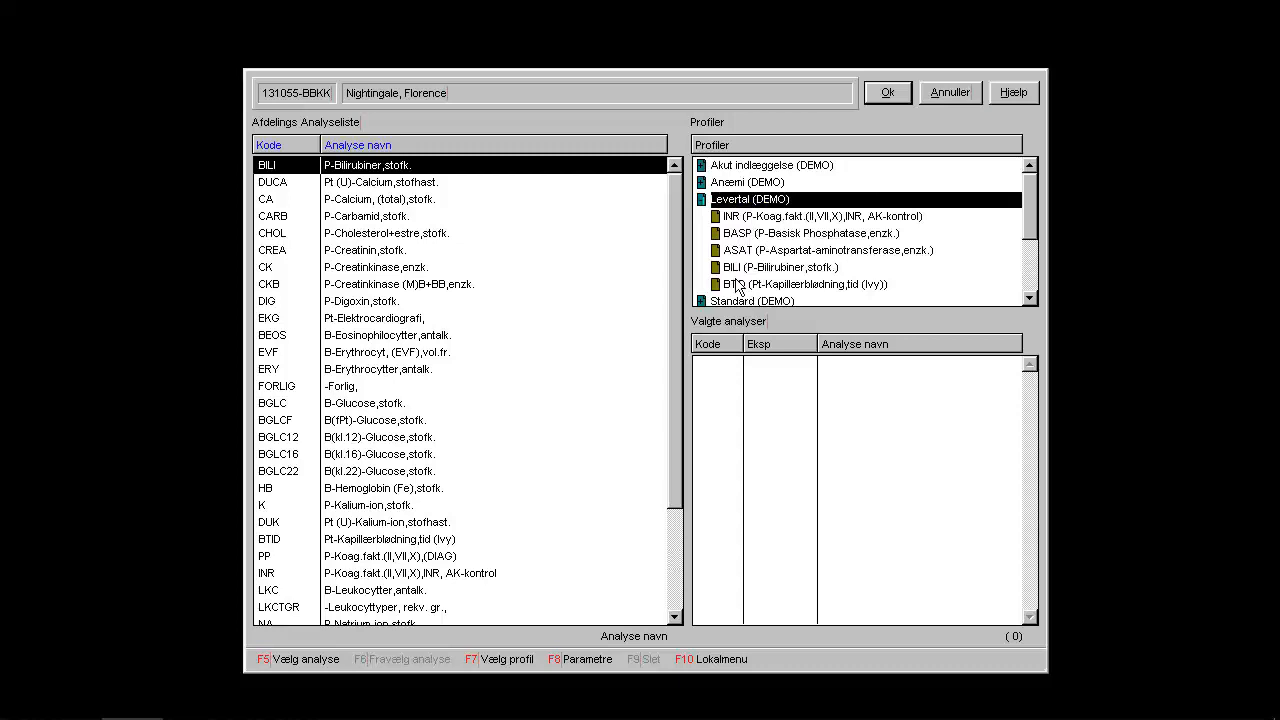
pyautogui.click(703, 203)
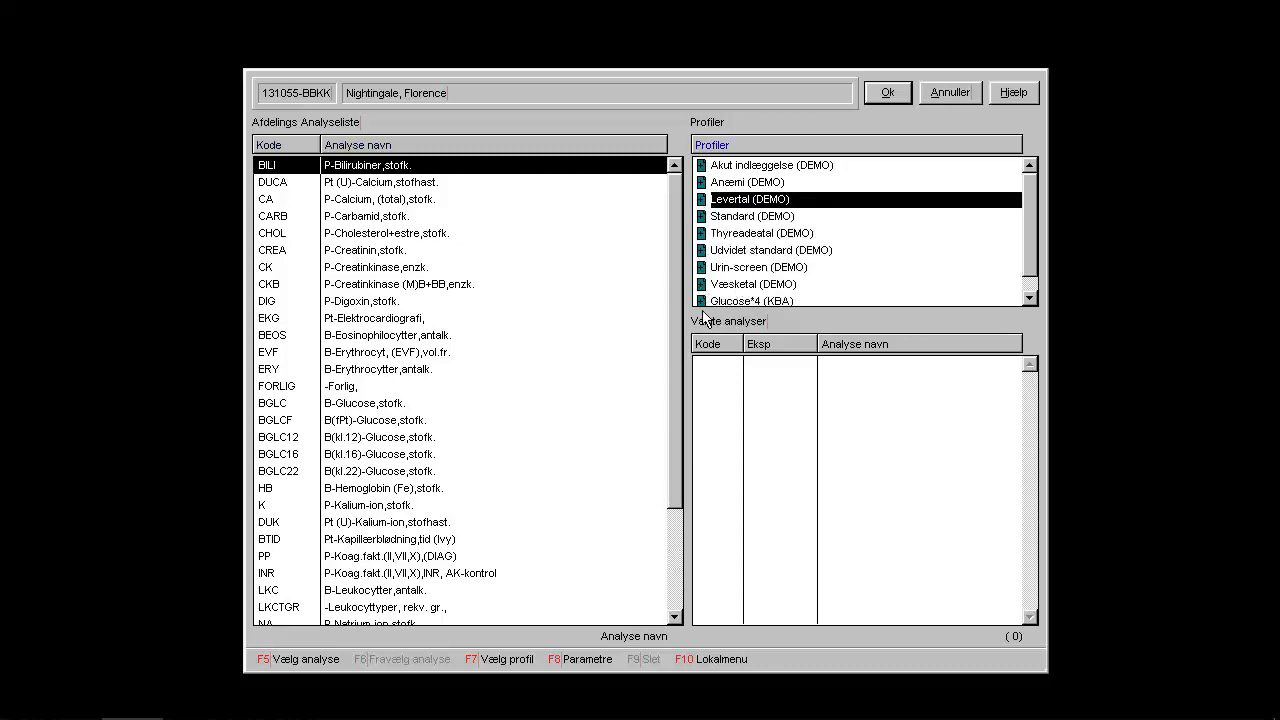
# Step: Add the whole Levertal (DEMO) profile and the single analysis HB (B-Hemoglobin) to the selected analyses
pyautogui.doubleClick(702, 204)
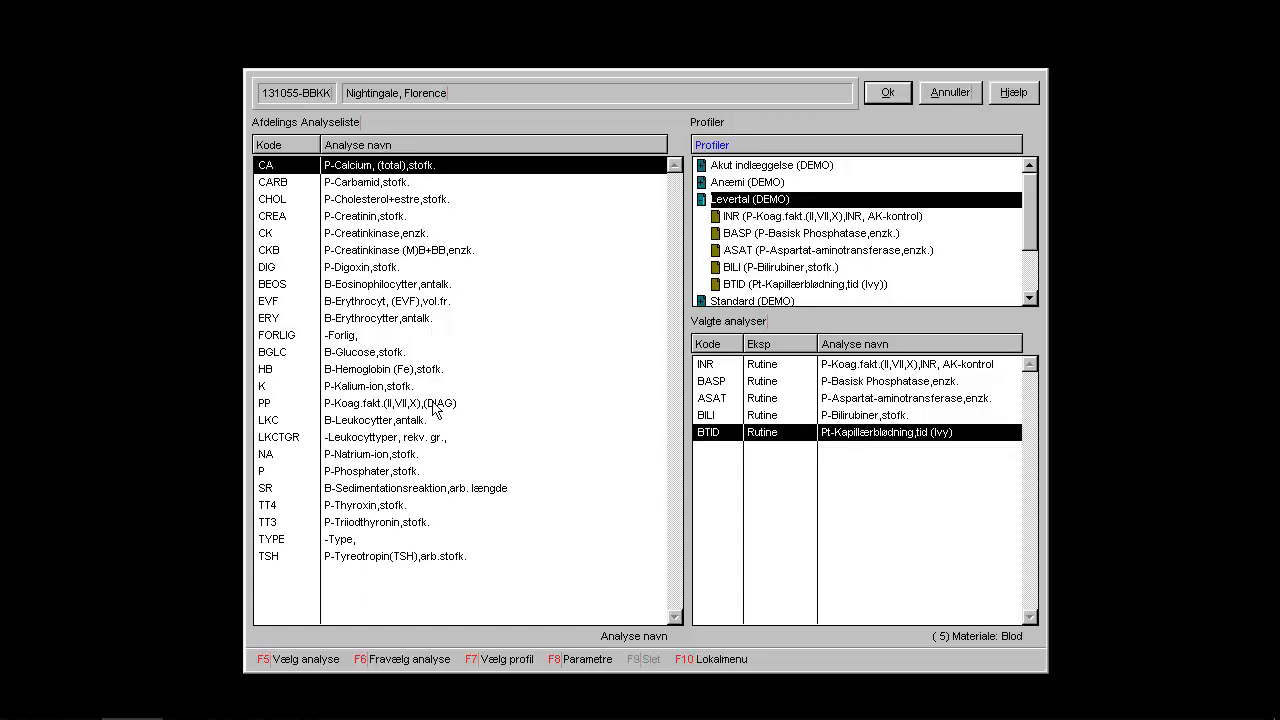
pyautogui.doubleClick(276, 372)
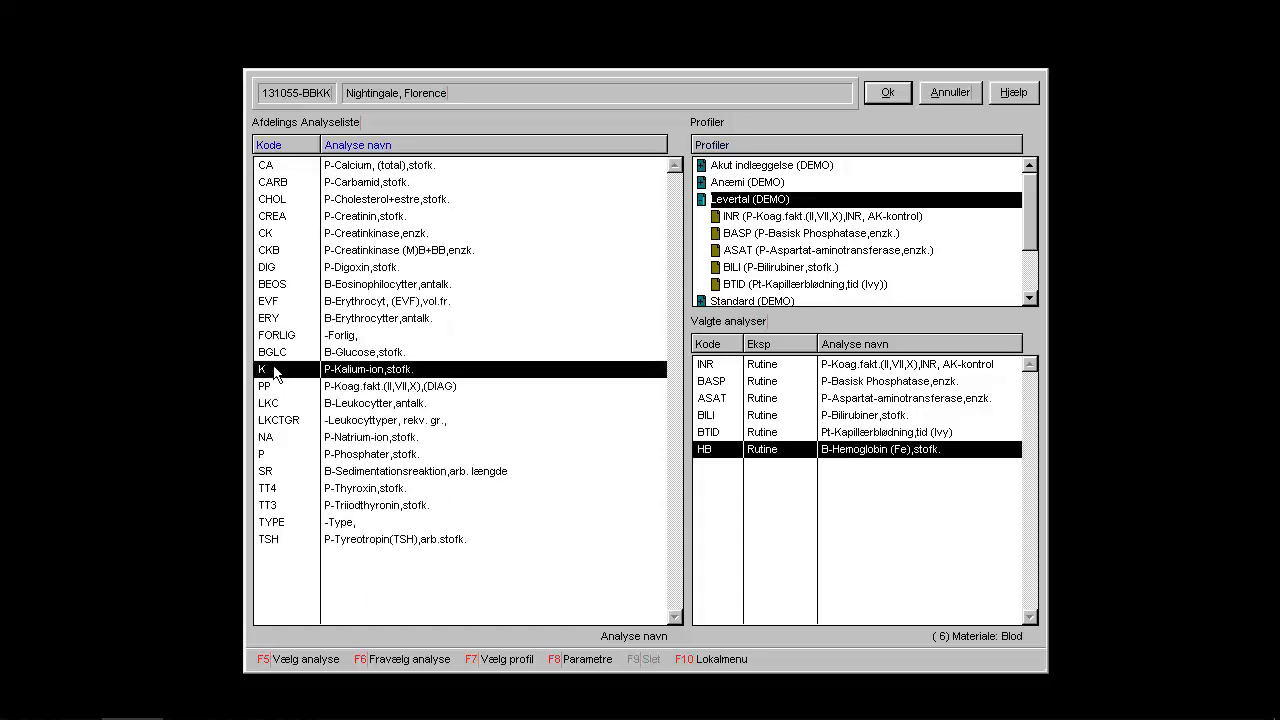
# Step: Add the analysis NA (P-Natrium-ion) to the selected analyses and remove it again
pyautogui.doubleClick(280, 439)
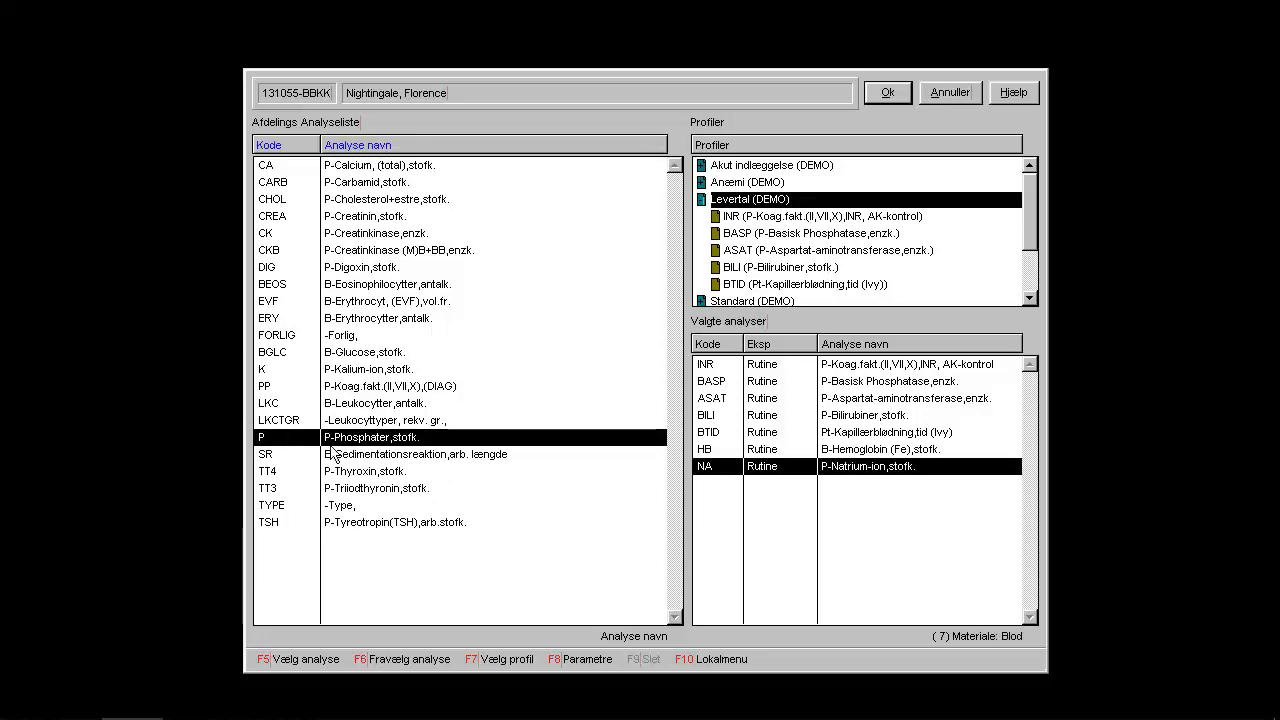
pyautogui.doubleClick(756, 474)
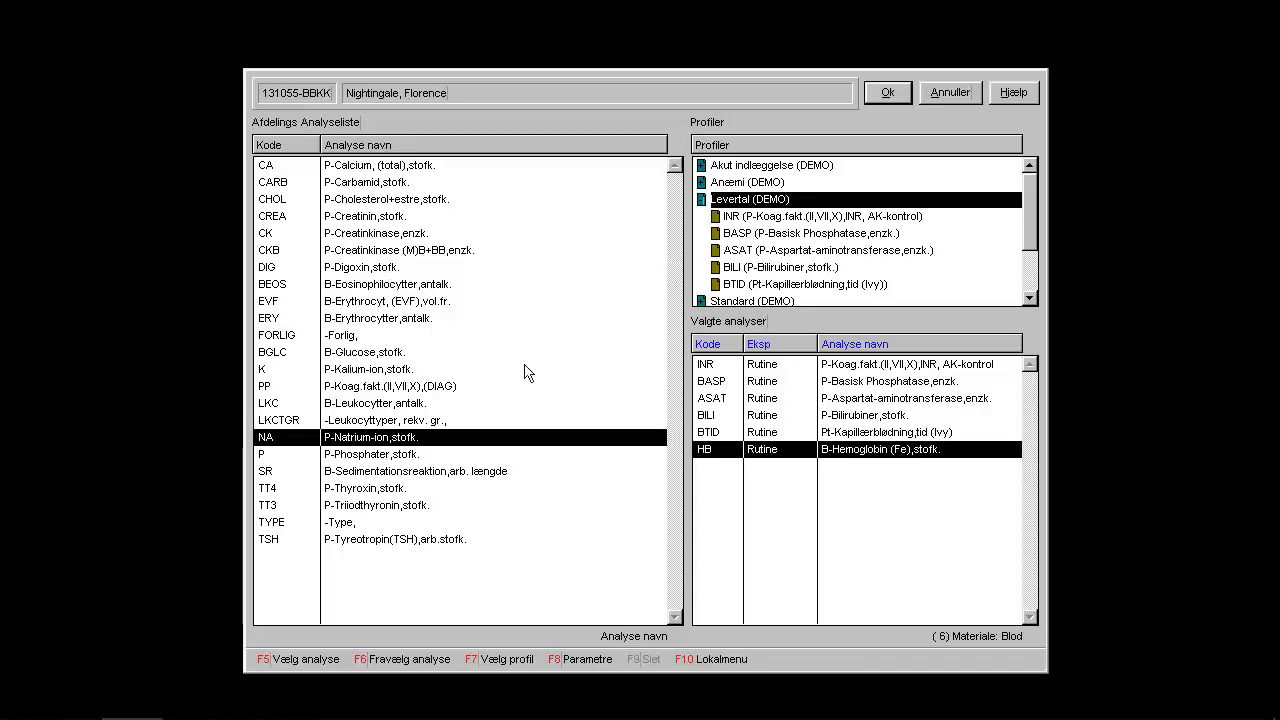
# Step: Switch to the general analysis list and add ALBM (P-Albumin) to the selected analyses
pyautogui.rightClick(558, 337)
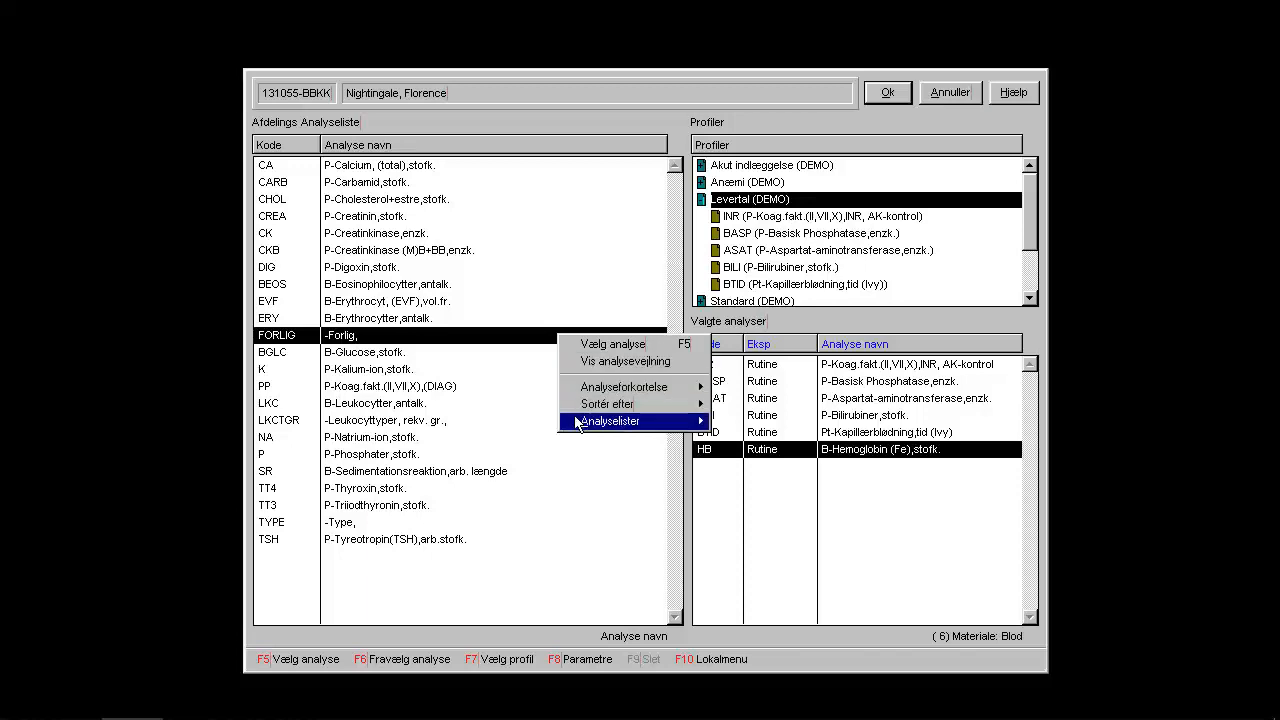
pyautogui.moveTo(585, 423)
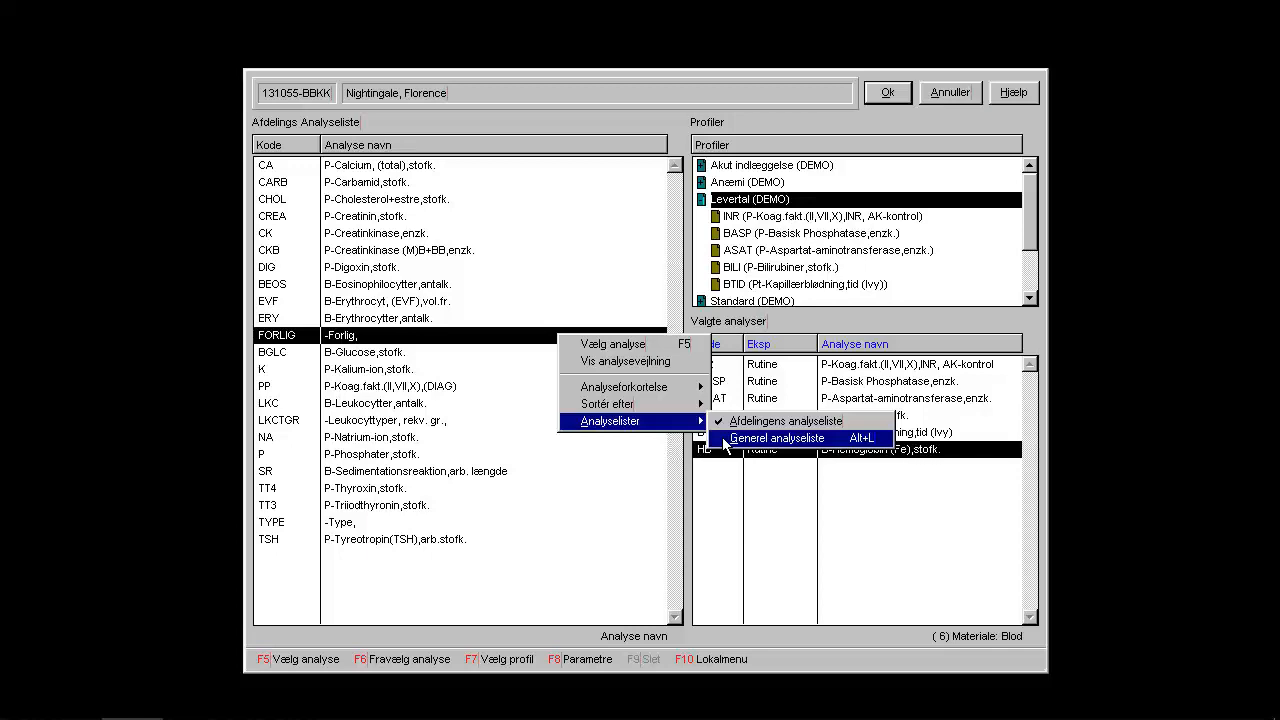
pyautogui.click(727, 438)
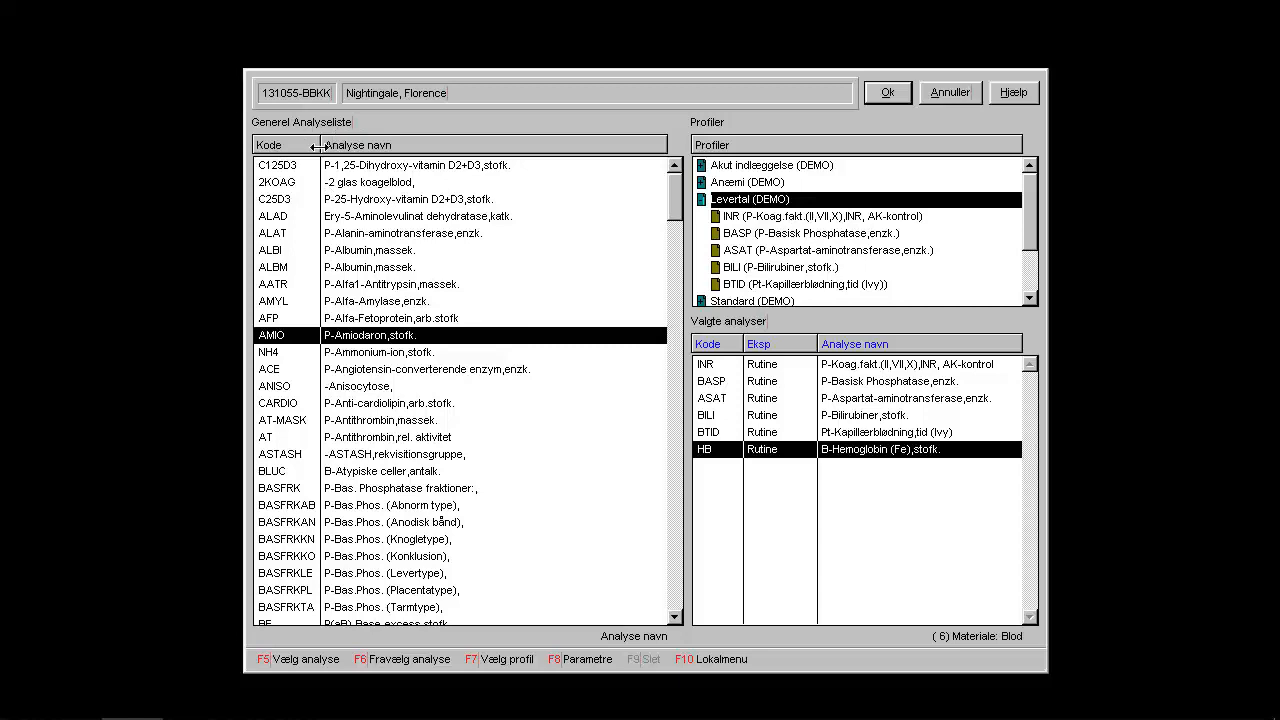
pyautogui.doubleClick(283, 270)
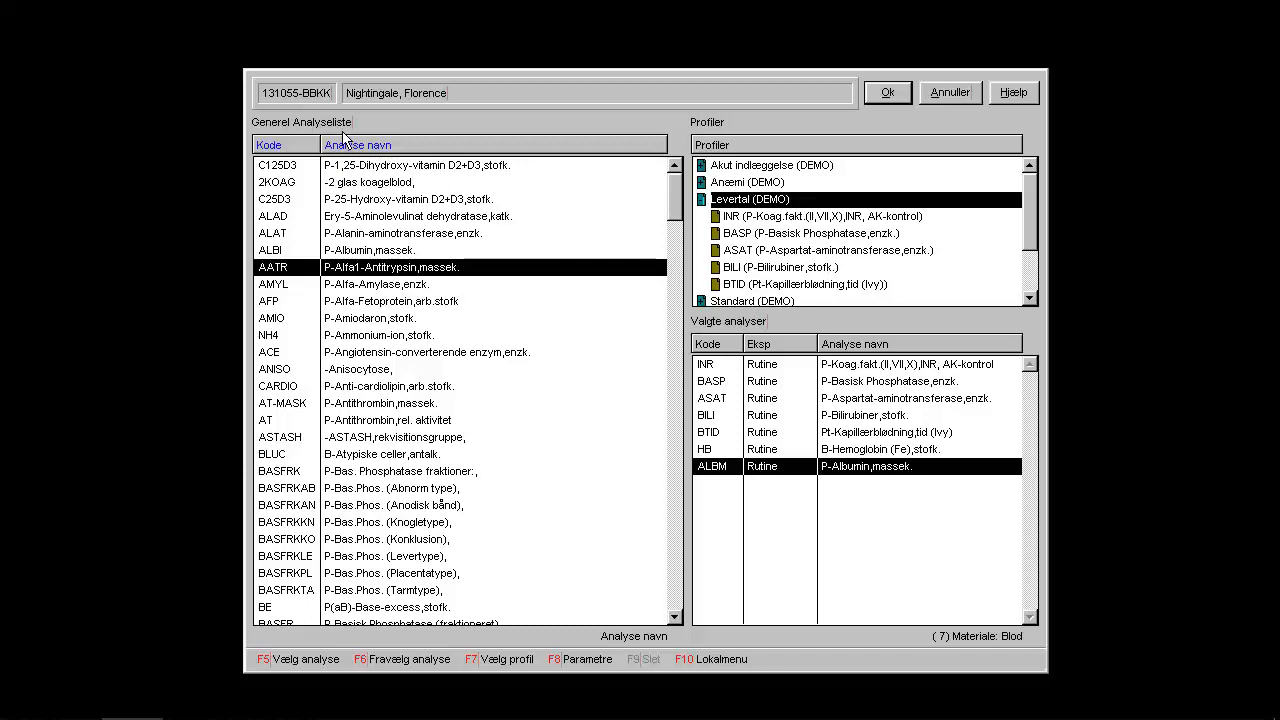
# Step: Toggle between the department and general analysis lists, ending on the department's list
pyautogui.hotkey('alt', 'l')
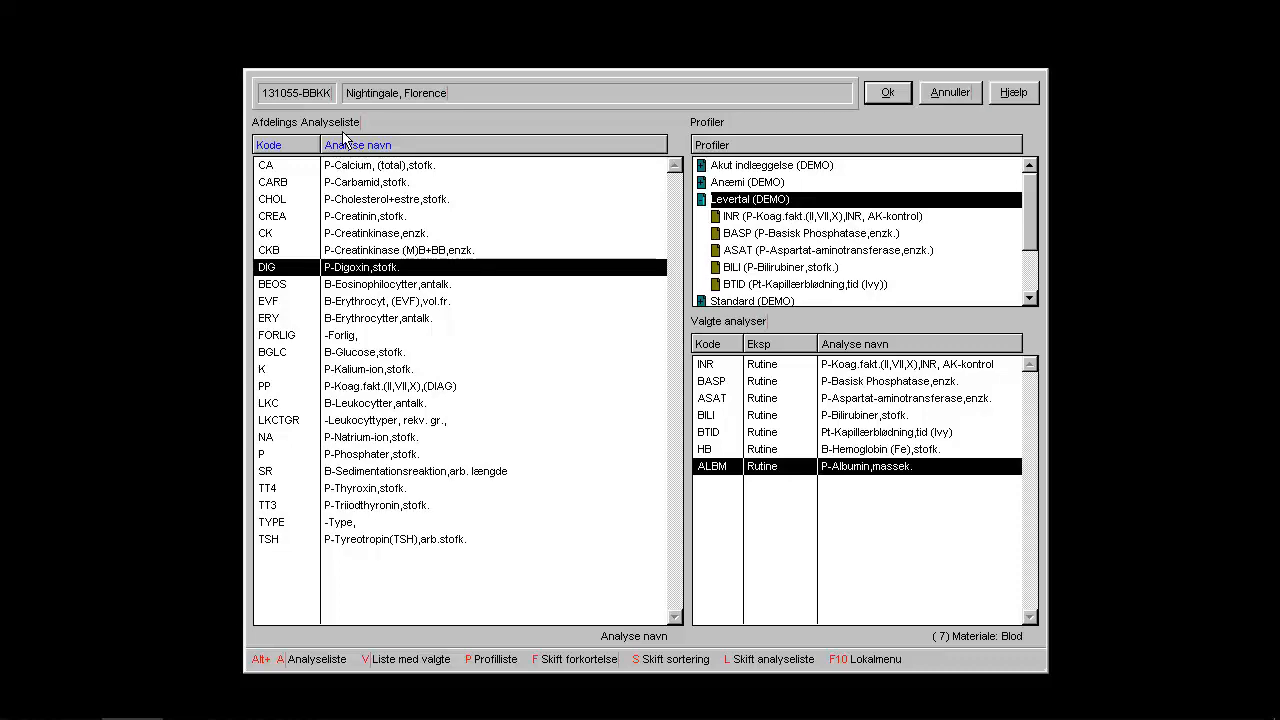
pyautogui.hotkey('alt', 'l')
pyautogui.hotkey('alt', 'l')
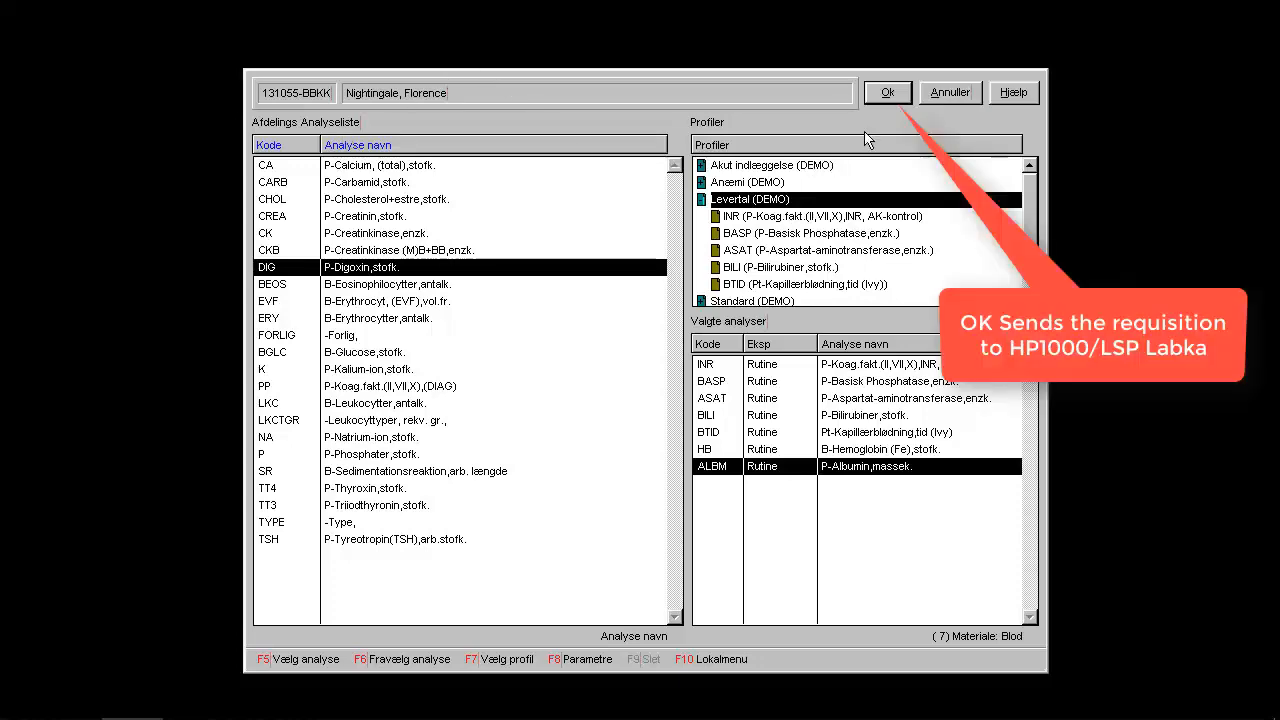
# Step: Submit the requisition with the selected analyses and close the patient's requisition list
pyautogui.click(889, 101)
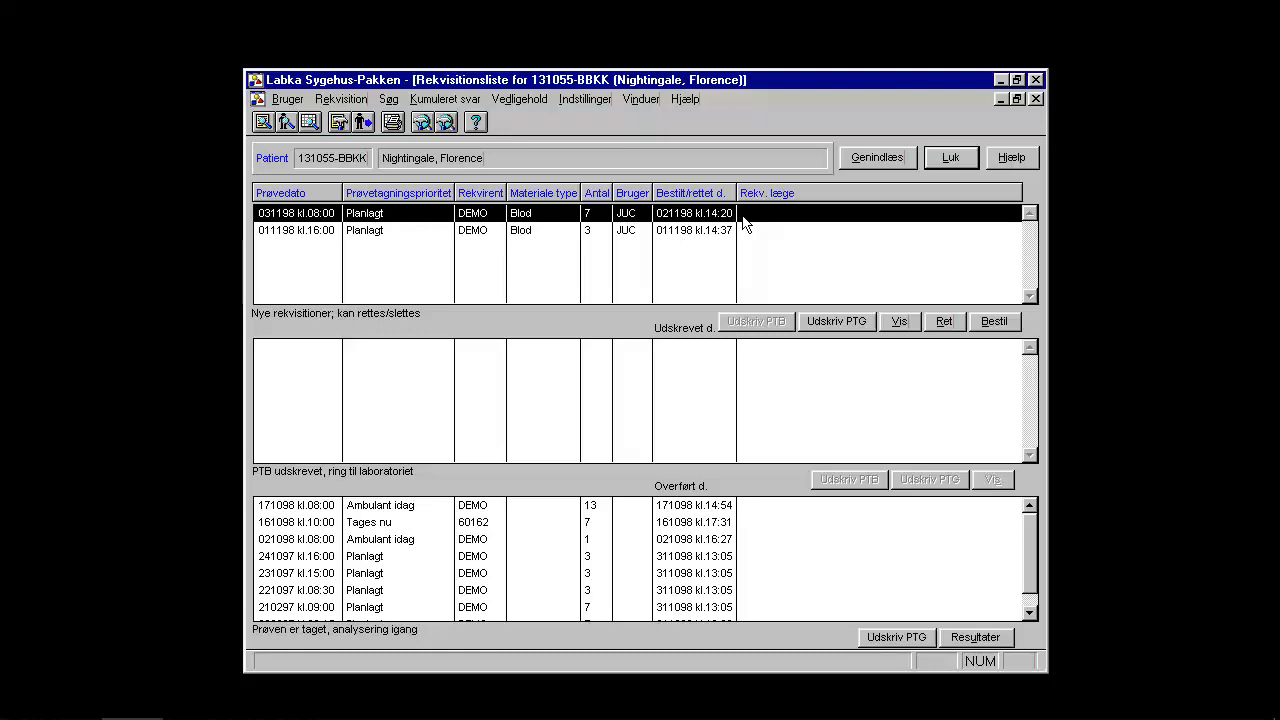
pyautogui.click(933, 158)
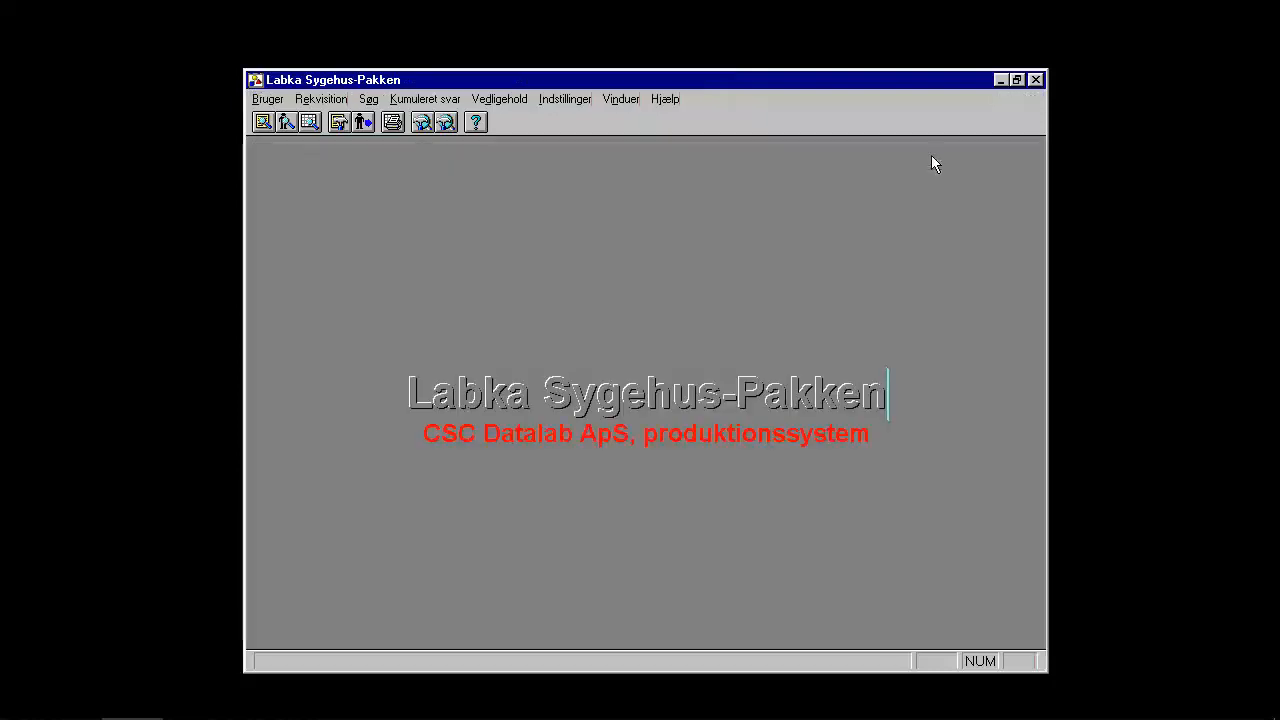